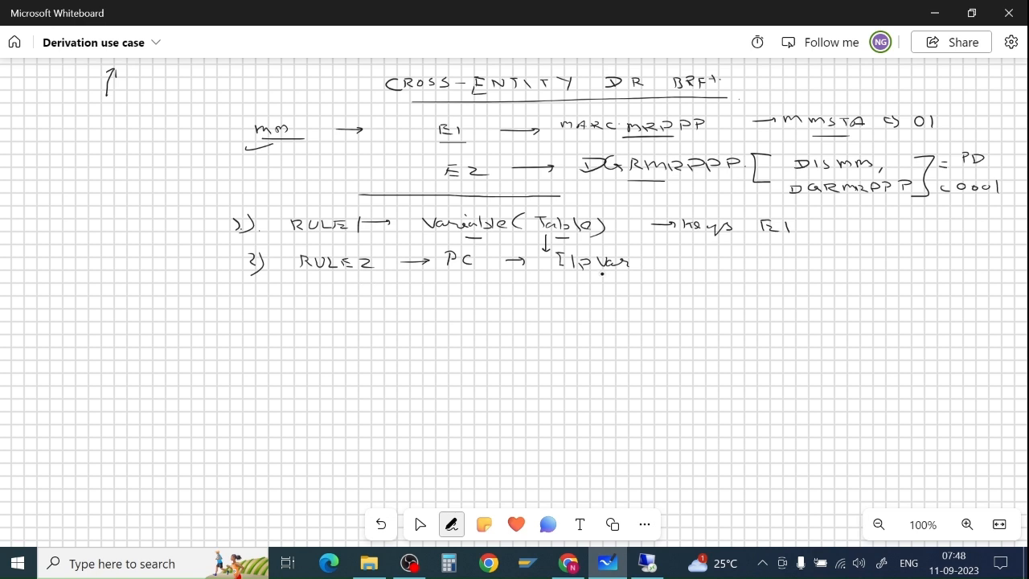
# Handwrite "Target Entity" below "I/p Var" with a linking down arrow, and add a tick beside "(Table)"
pyautogui.moveTo(603, 278); pyautogui.dragTo(613, 294)
pyautogui.moveTo(613, 234); pyautogui.dragTo(625, 233)
pyautogui.moveTo(555, 303); pyautogui.dragTo(574, 302)
pyautogui.moveTo(564, 303)
pyautogui.mouseDown()
pyautogui.moveTo(565, 318)
pyautogui.moveTo(598, 319)
pyautogui.mouseUp()
pyautogui.moveTo(604, 312); pyautogui.dragTo(682, 305)
pyautogui.moveTo(688, 306); pyautogui.dragTo(697, 314)
pyautogui.moveTo(691, 307)
pyautogui.mouseDown()
pyautogui.moveTo(703, 306)
pyautogui.moveTo(703, 323)
pyautogui.mouseUp()
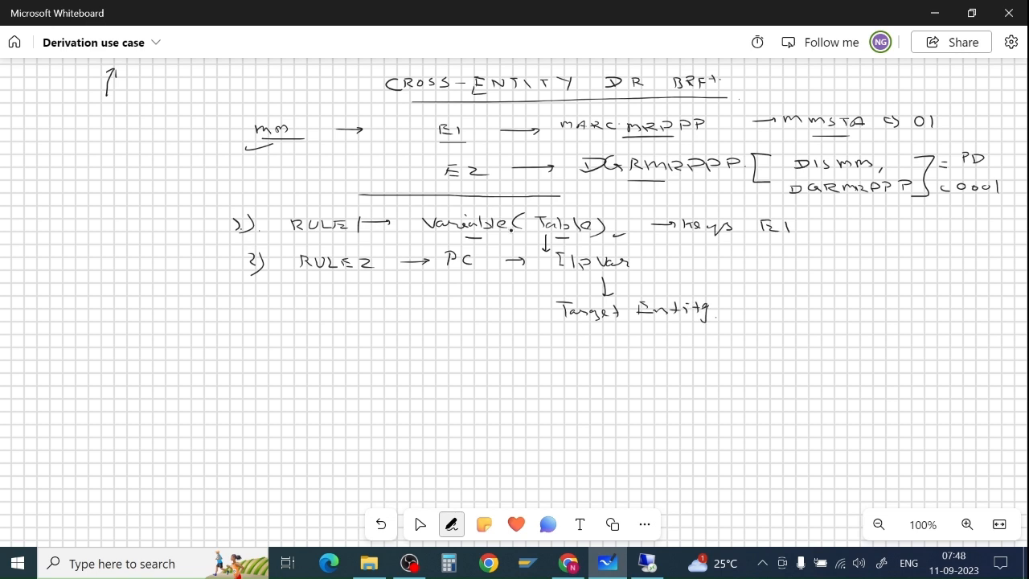
# Add small pen marks at "Variable", "Table", "PC", "PD" and "C0001" to highlight them in the notes
pyautogui.moveTo(561, 207); pyautogui.dragTo(576, 204)
pyautogui.moveTo(443, 206); pyautogui.dragTo(455, 203)
pyautogui.moveTo(453, 274); pyautogui.dragTo(472, 272)
pyautogui.moveTo(977, 146); pyautogui.dragTo(989, 143)
pyautogui.moveTo(959, 207); pyautogui.dragTo(971, 203)
pyautogui.press('Escape')
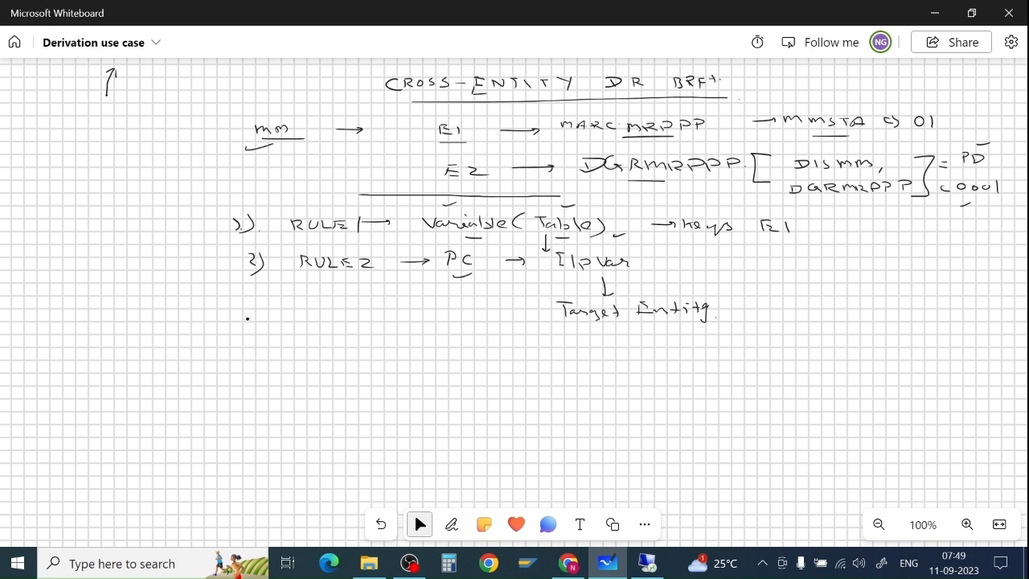
# Handwrite "[POST-EXIT]" after "Target Entity" and underline it, adding a short dash before the CROSS-ENTITY title
pyautogui.hotkey('alt', 'w')
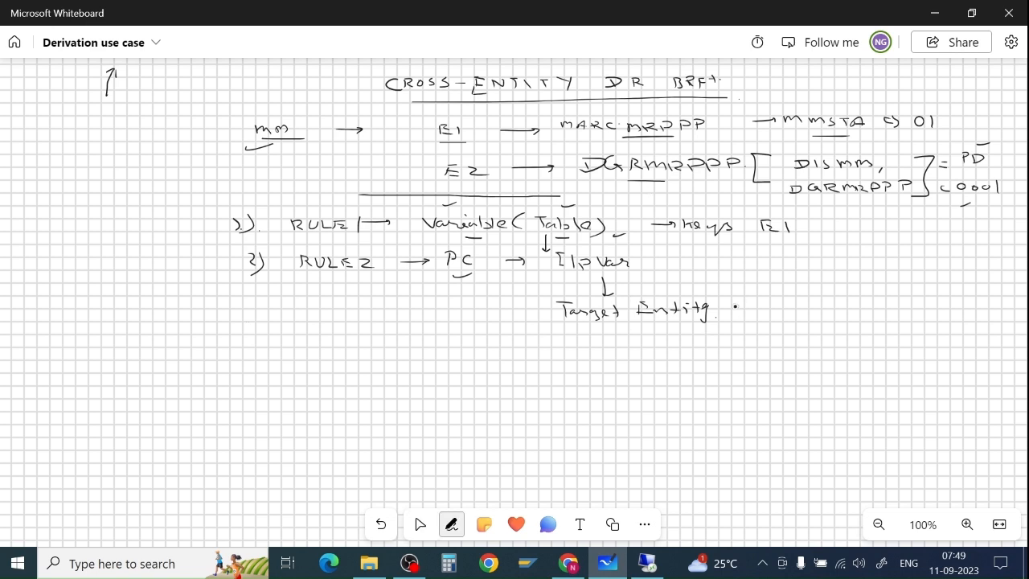
pyautogui.moveTo(749, 300)
pyautogui.mouseDown()
pyautogui.moveTo(753, 314)
pyautogui.moveTo(780, 304)
pyautogui.moveTo(902, 304)
pyautogui.moveTo(885, 320)
pyautogui.mouseUp()
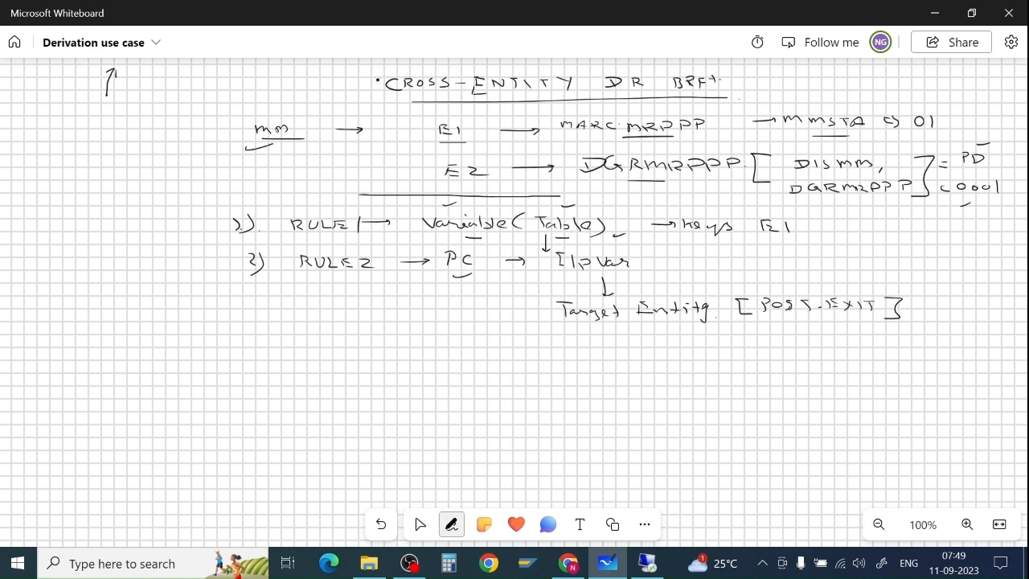
pyautogui.moveTo(363, 87); pyautogui.dragTo(386, 83)
pyautogui.moveTo(798, 319); pyautogui.dragTo(854, 319)
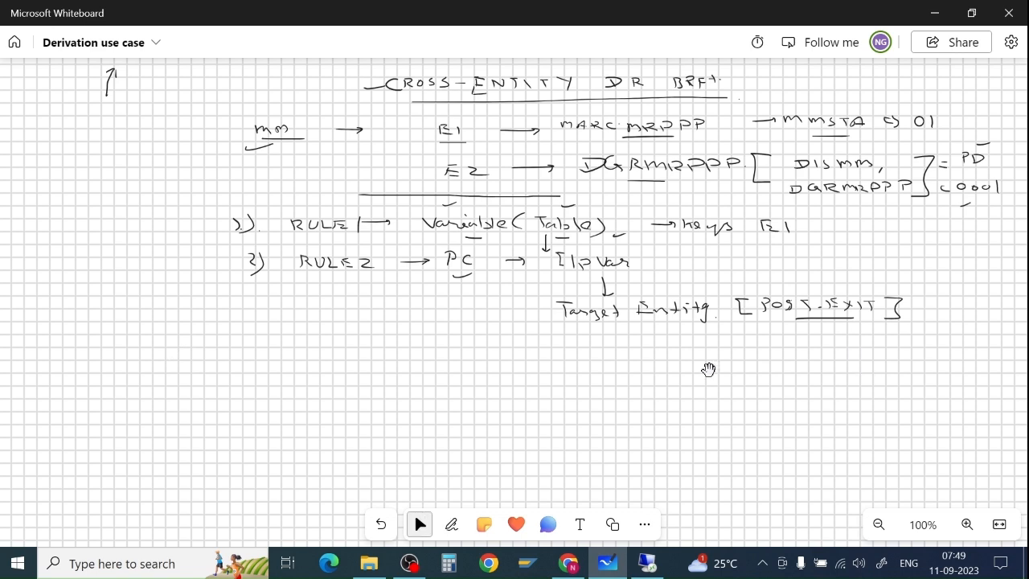
# Switch to the SAP session, run transaction usmd_rule and open the rule definition for data model MM
pyautogui.click(647, 562)
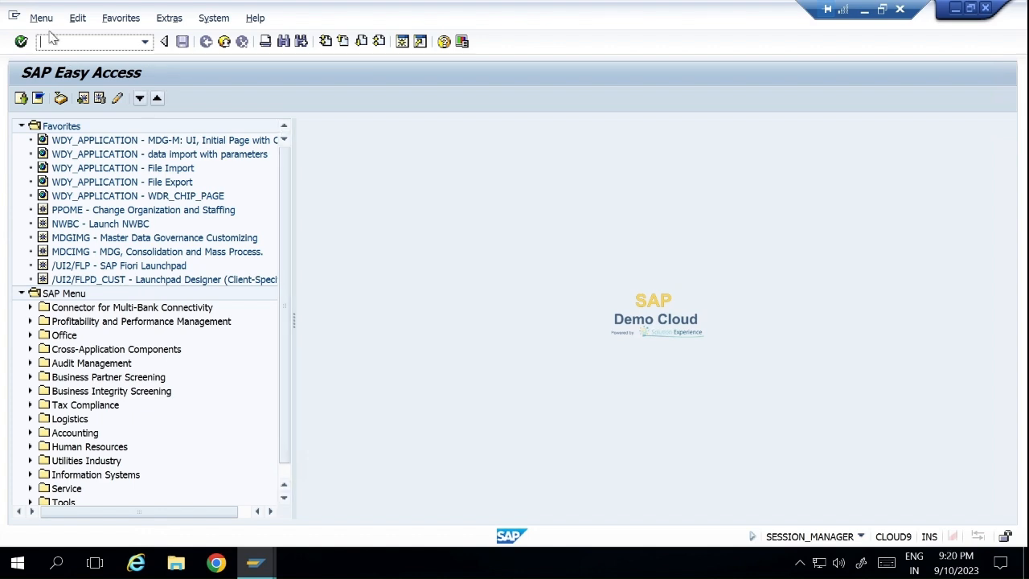
pyautogui.write('usmd_rule')
pyautogui.press('Return')
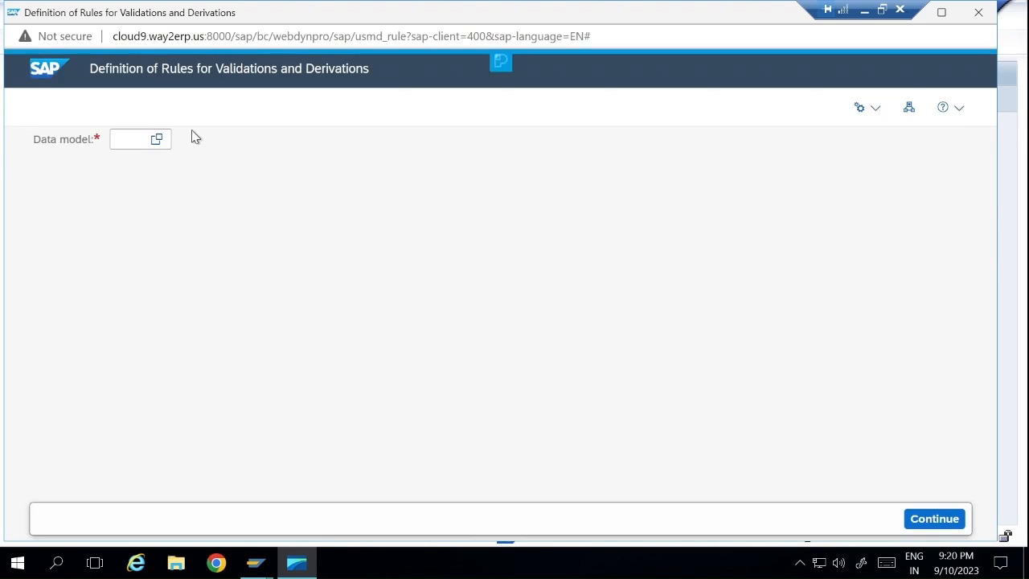
pyautogui.click(121, 138)
pyautogui.write('mm')
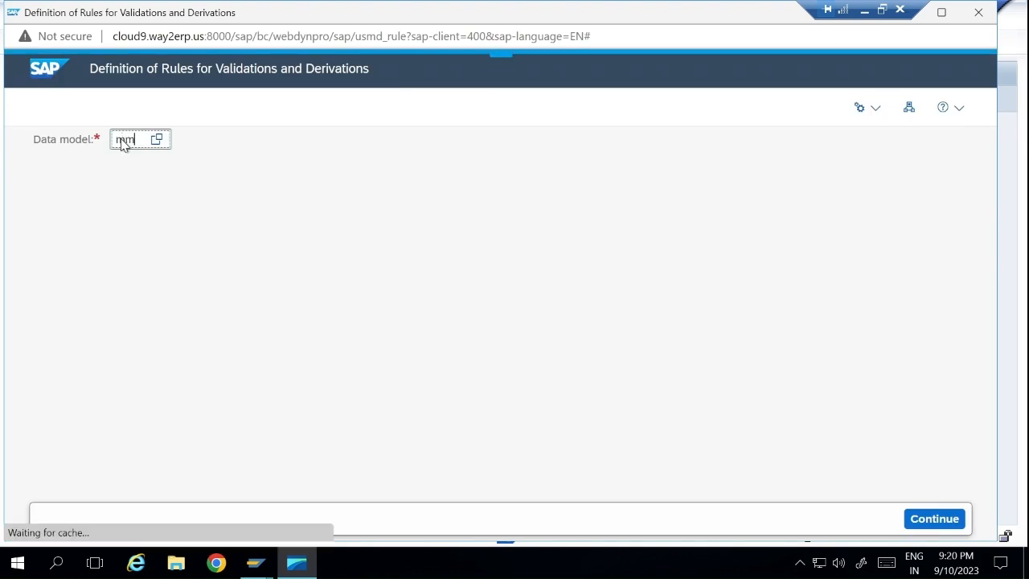
pyautogui.click(924, 520)
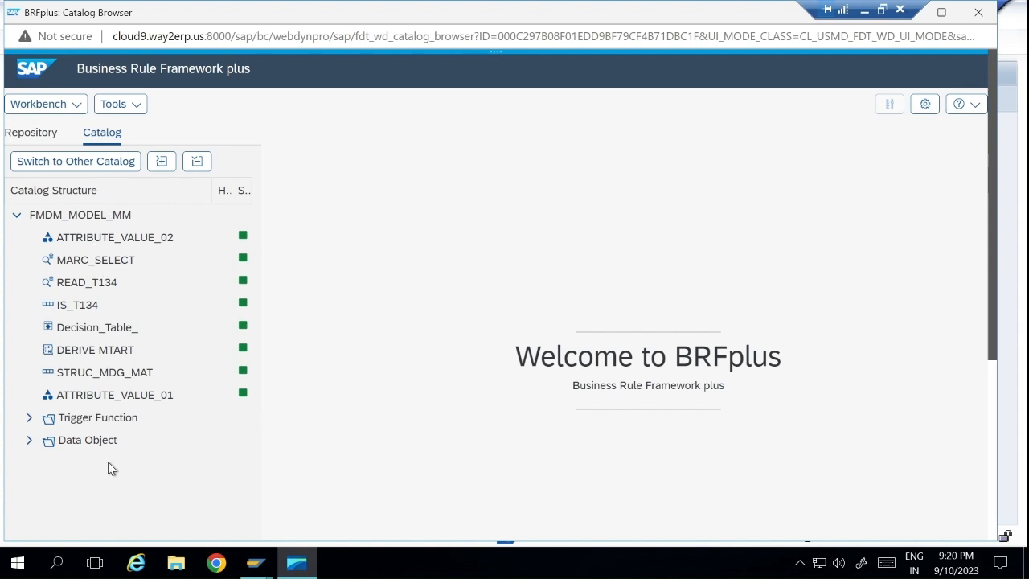
# Start a new element data object under the FMDM_MODEL_MM catalog and name it ATTRIBUTE_VALUE_03
pyautogui.click(85, 219)
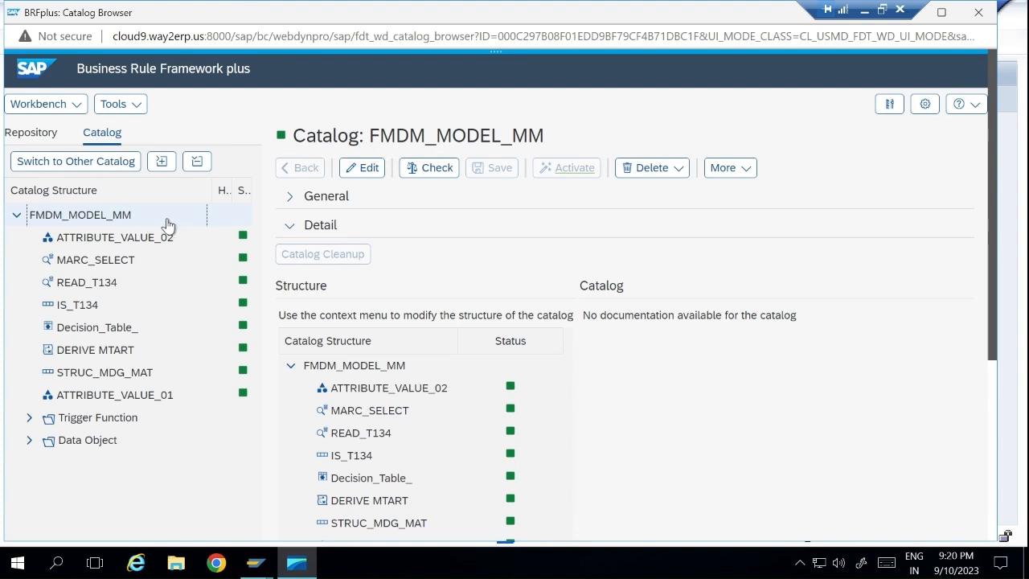
pyautogui.rightClick(104, 215)
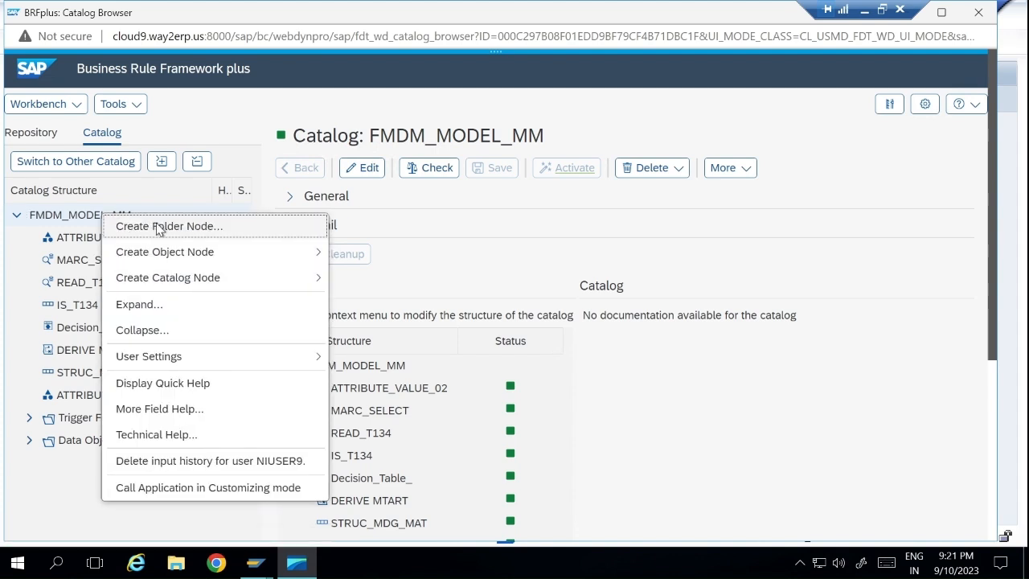
pyautogui.moveTo(193, 254)
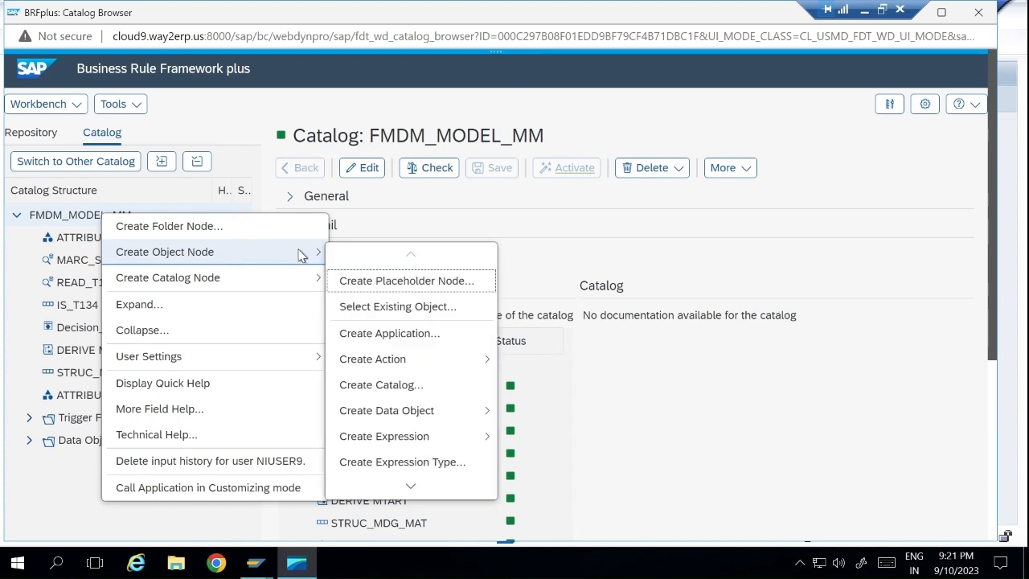
pyautogui.moveTo(418, 414)
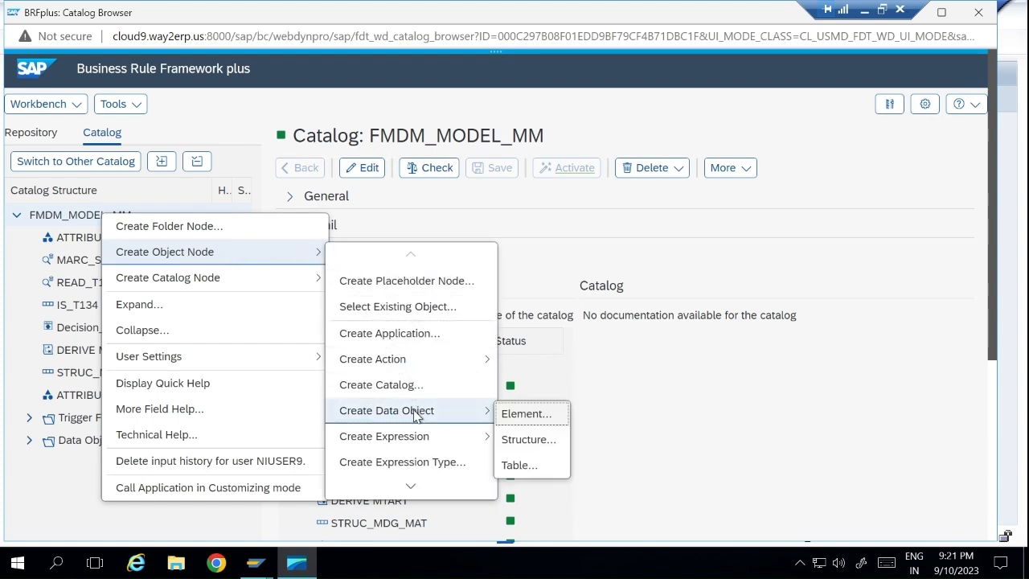
pyautogui.click(527, 415)
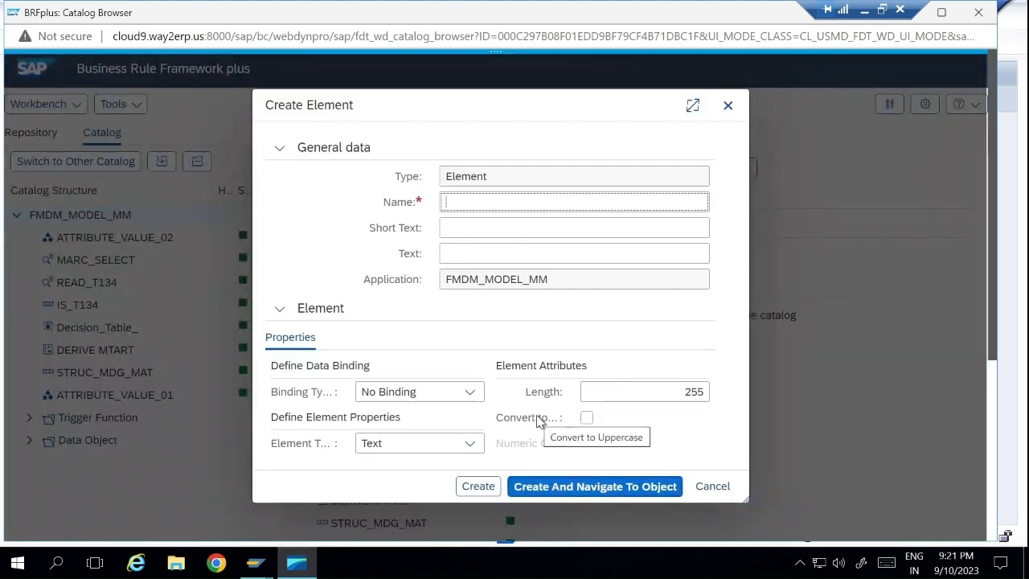
pyautogui.click(489, 209)
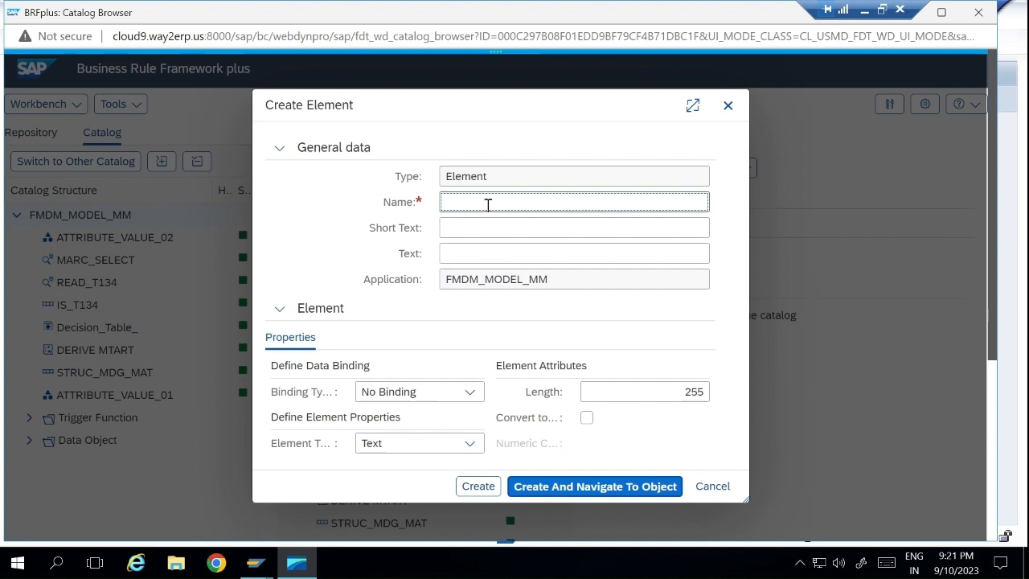
pyautogui.write('Attribute')
pyautogui.press('BackSpace')
pyautogui.press('BackSpace')
pyautogui.press('BackSpace')
pyautogui.press('BackSpace')
pyautogui.press('BackSpace')
pyautogui.press('BackSpace')
pyautogui.press('BackSpace')
pyautogui.press('BackSpace')
pyautogui.write('ATTRIBUTE_VALUE_03')
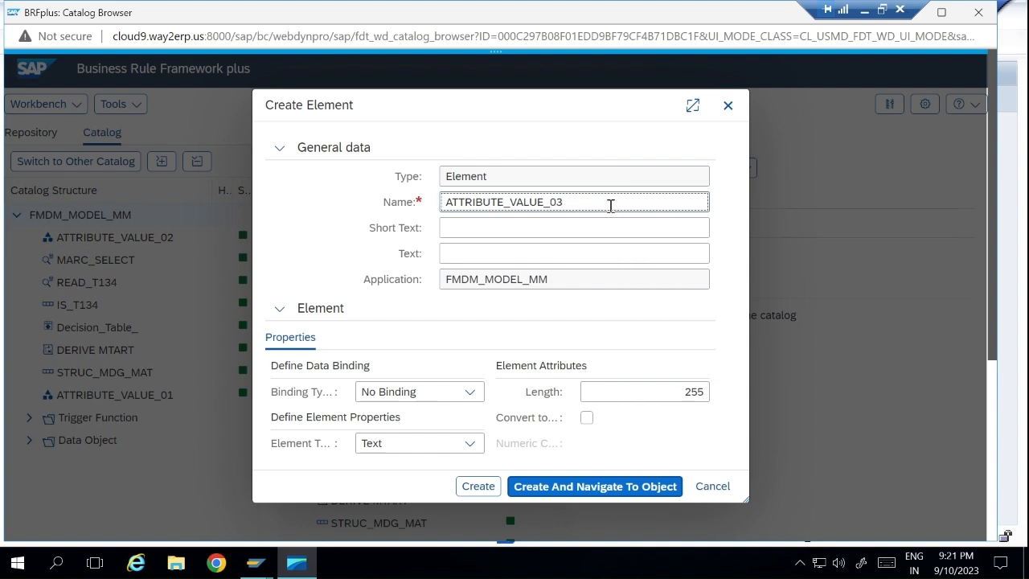
# Copy the name ATTRIBUTE_VALUE_03 into the new element's short text and text
pyautogui.moveTo(563, 202); pyautogui.dragTo(438, 207)
pyautogui.hotkey('ctrl', 'c')
pyautogui.click(461, 227)
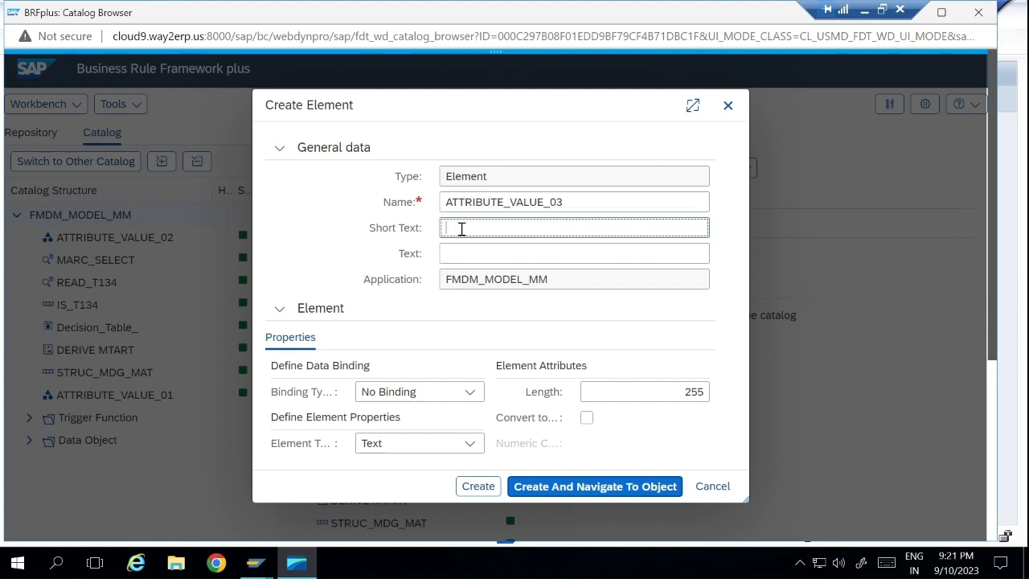
pyautogui.hotkey('ctrl', 'v')
pyautogui.click(468, 254)
pyautogui.hotkey('ctrl', 'v')
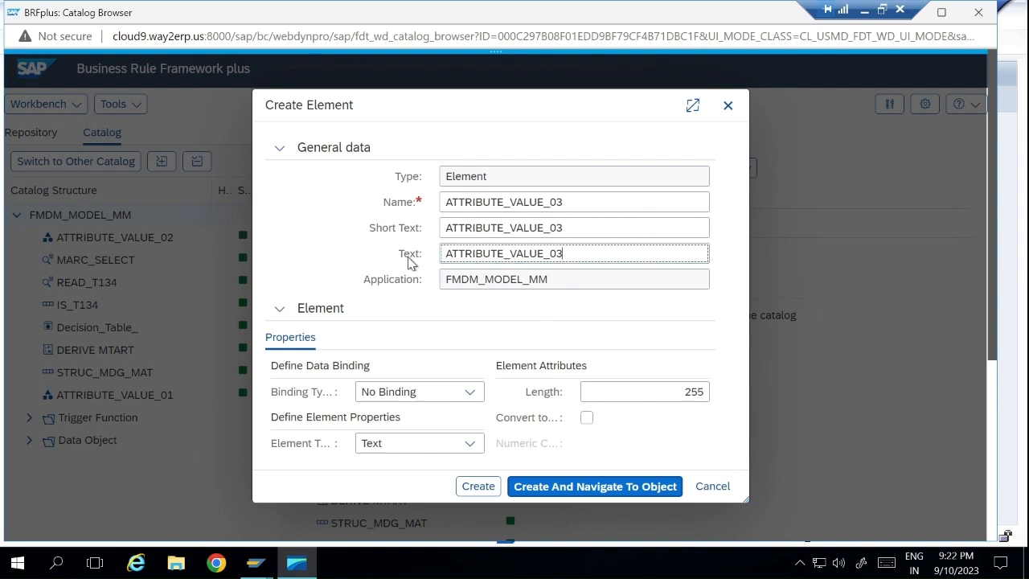
# Bind the new element to the DDIC data dictionary element usmd_value
pyautogui.click(470, 392)
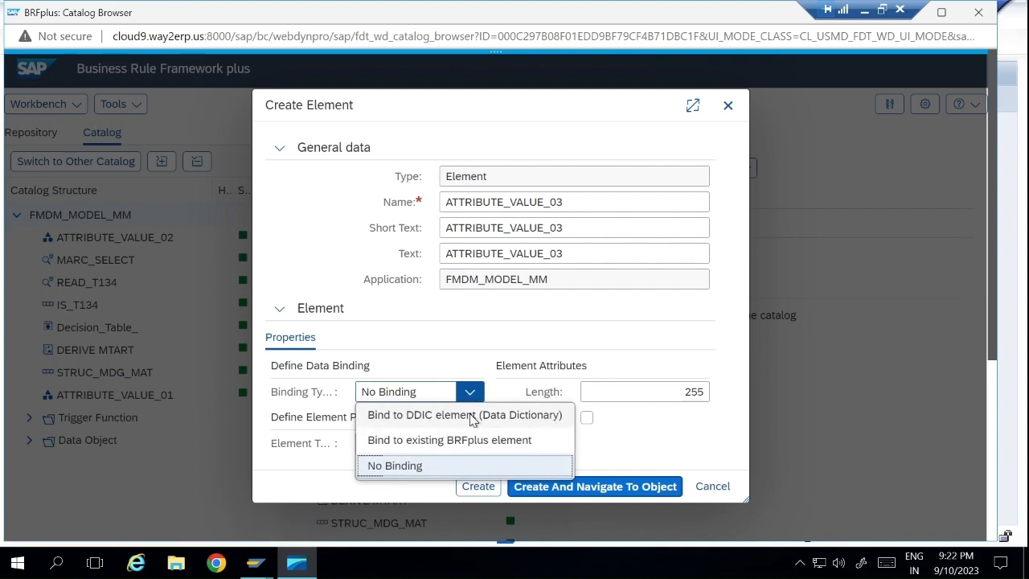
pyautogui.click(472, 417)
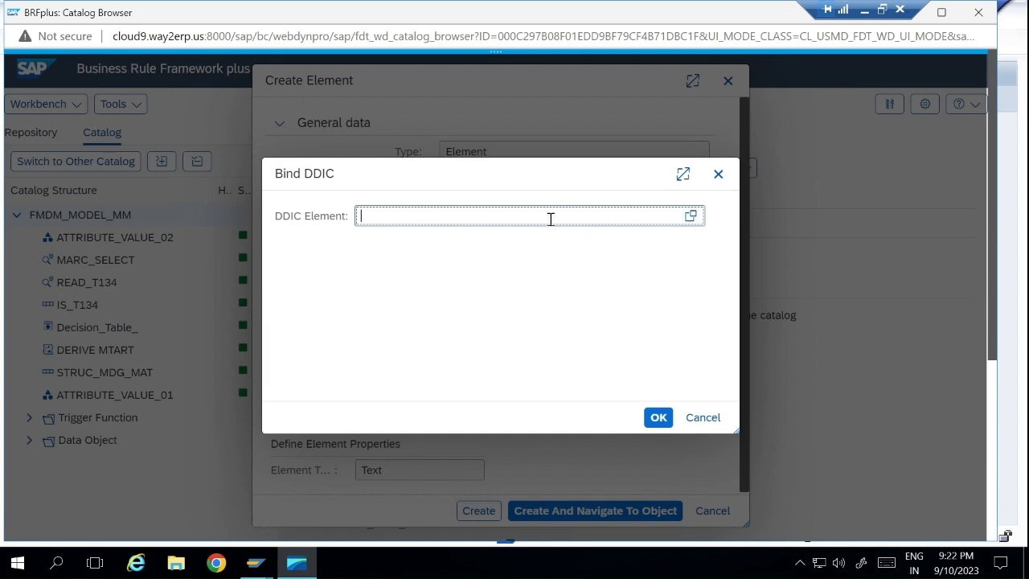
pyautogui.write('smd_value')
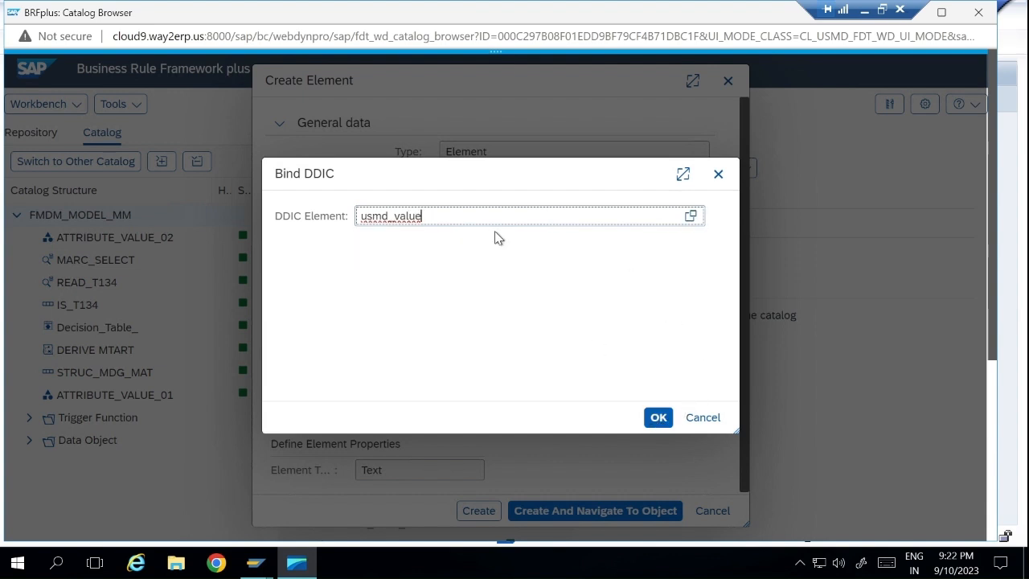
pyautogui.click(659, 419)
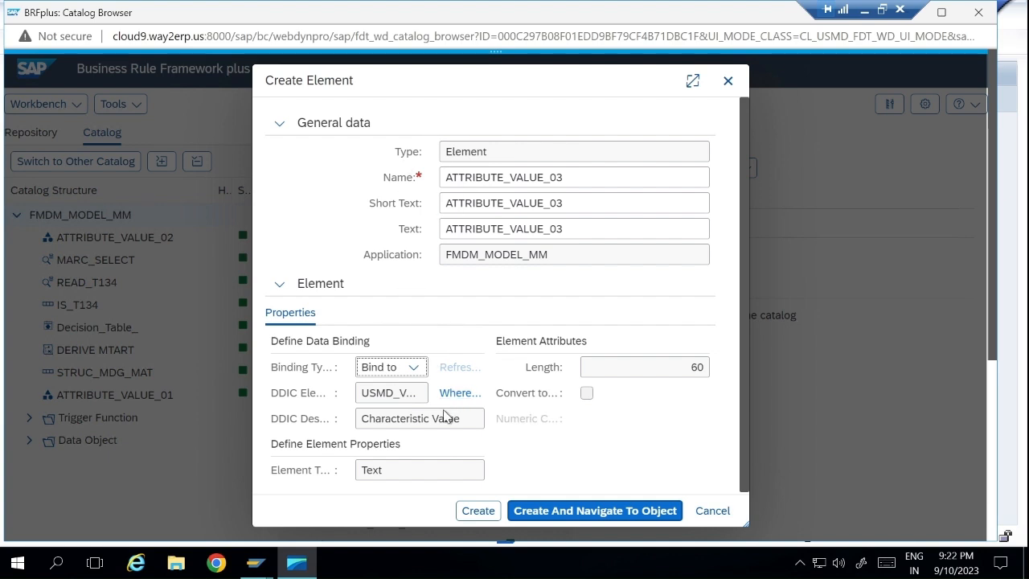
# Create the element ATTRIBUTE_VALUE_03 with its catalog node and activate it
pyautogui.click(478, 510)
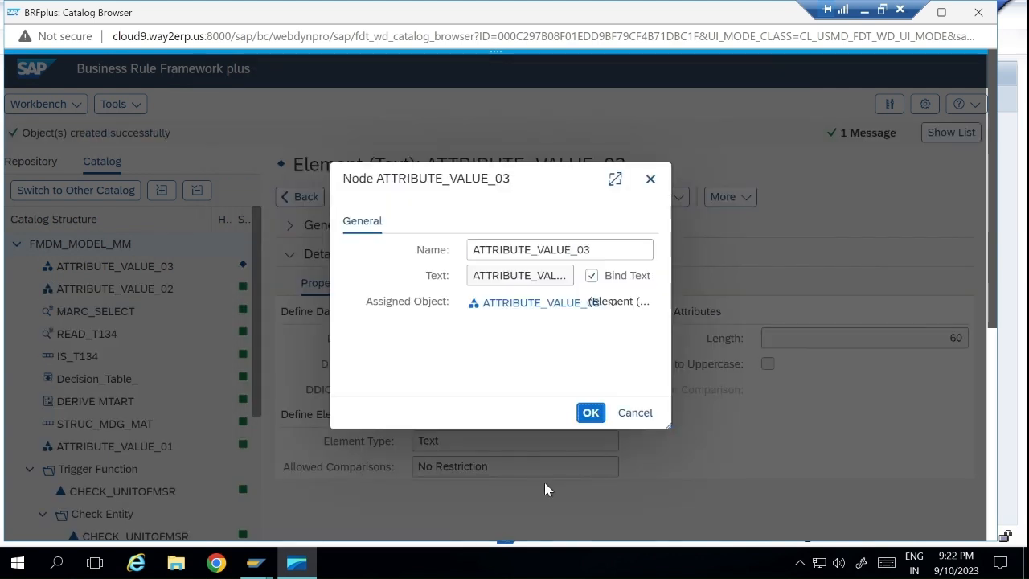
pyautogui.click(590, 413)
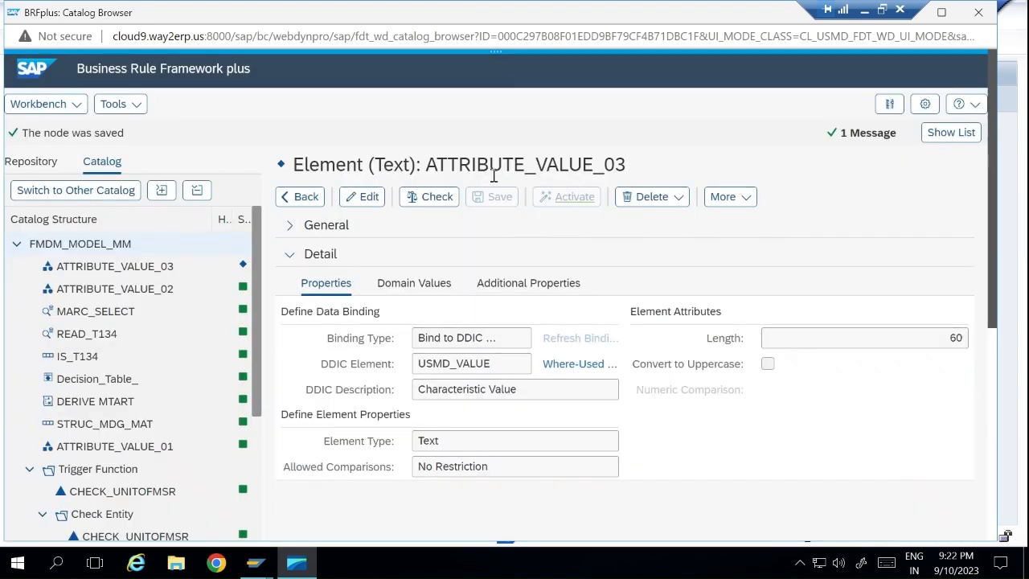
pyautogui.click(362, 199)
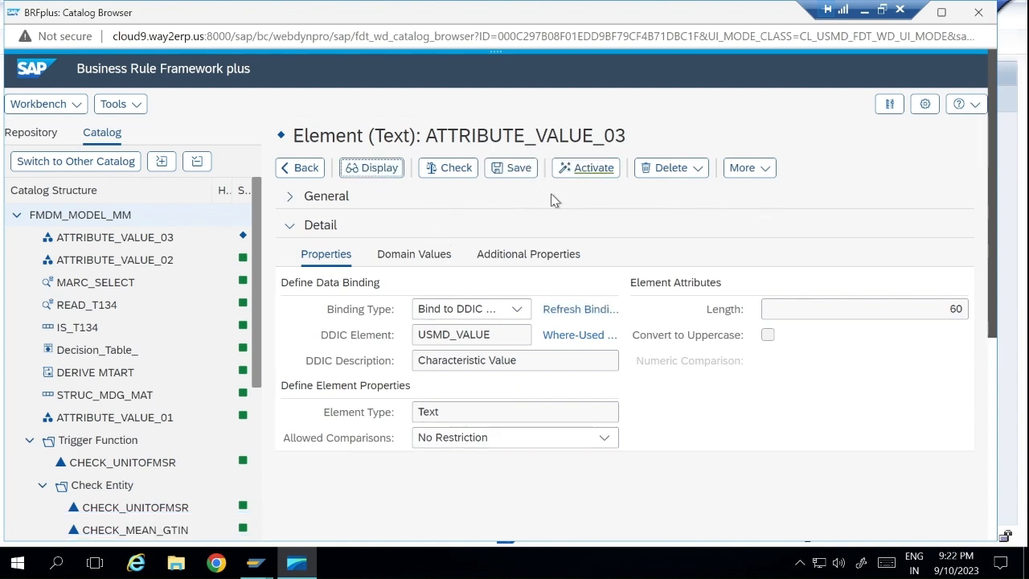
pyautogui.click(597, 172)
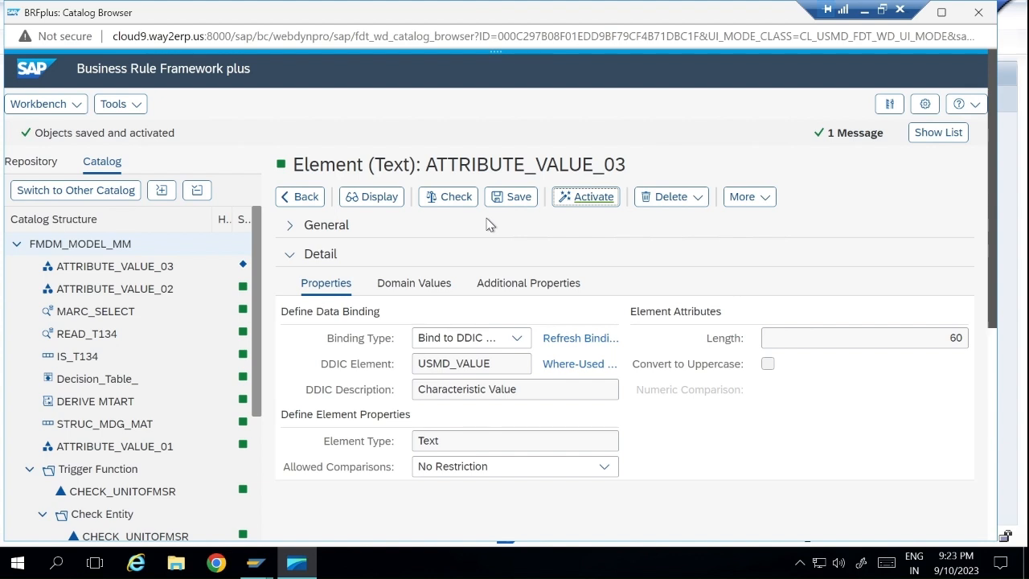
# Switch to the SAP Easy Access session and open the Class Builder with transaction SE24
pyautogui.click(260, 568)
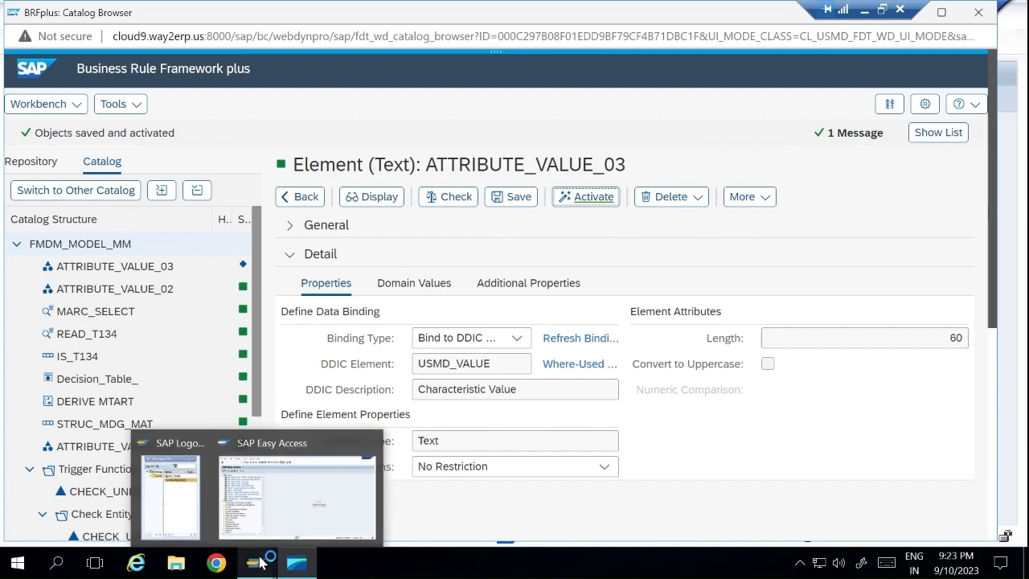
pyautogui.click(280, 508)
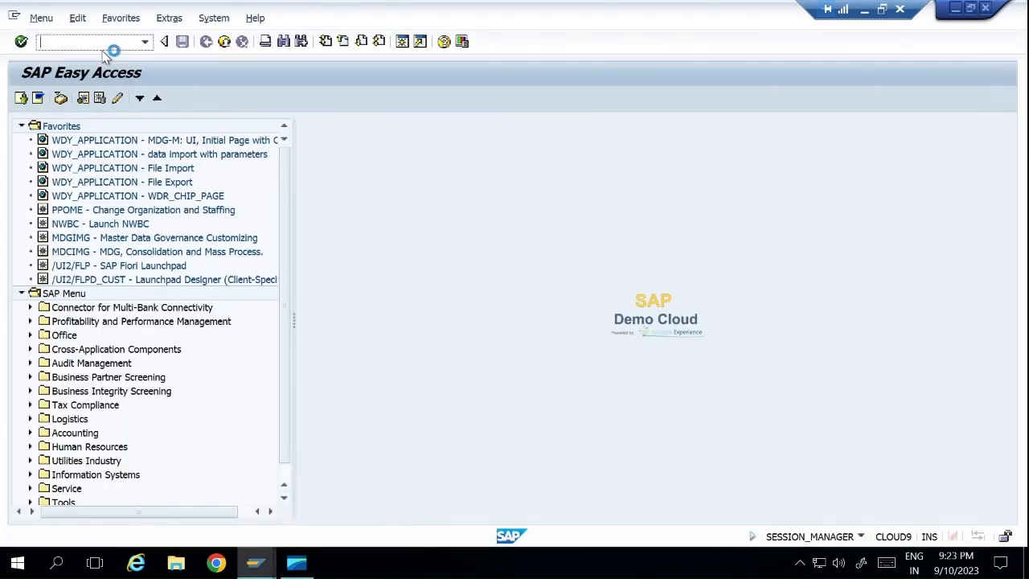
pyautogui.write('e24')
pyautogui.press('BackSpace')
pyautogui.press('BackSpace')
pyautogui.press('BackSpace')
pyautogui.write('se2')
pyautogui.press('Return')
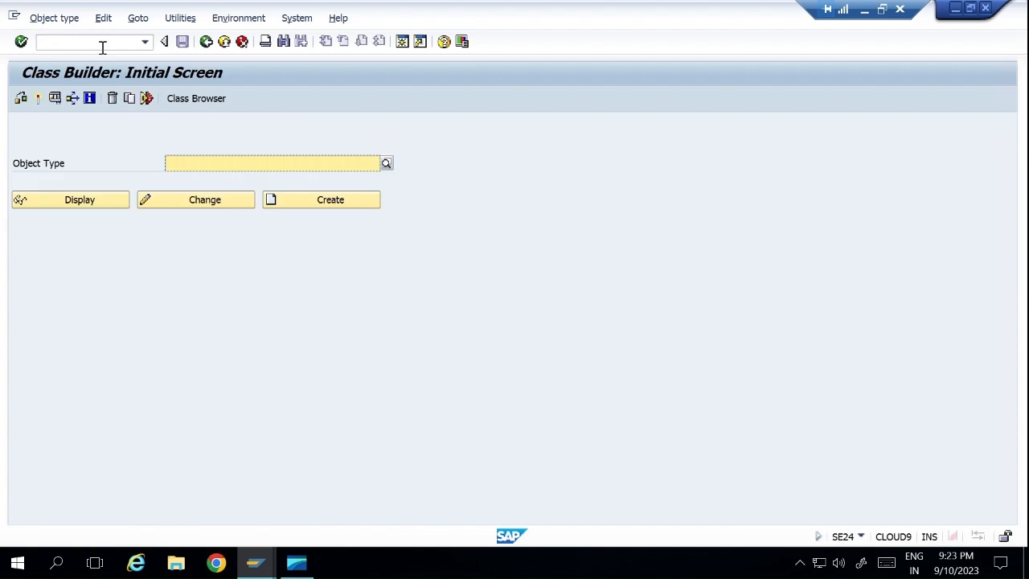
# Display class CL_USMD_CONV_SOM_GOV_API and look through its entity methods with the Method column widened
pyautogui.click(226, 161)
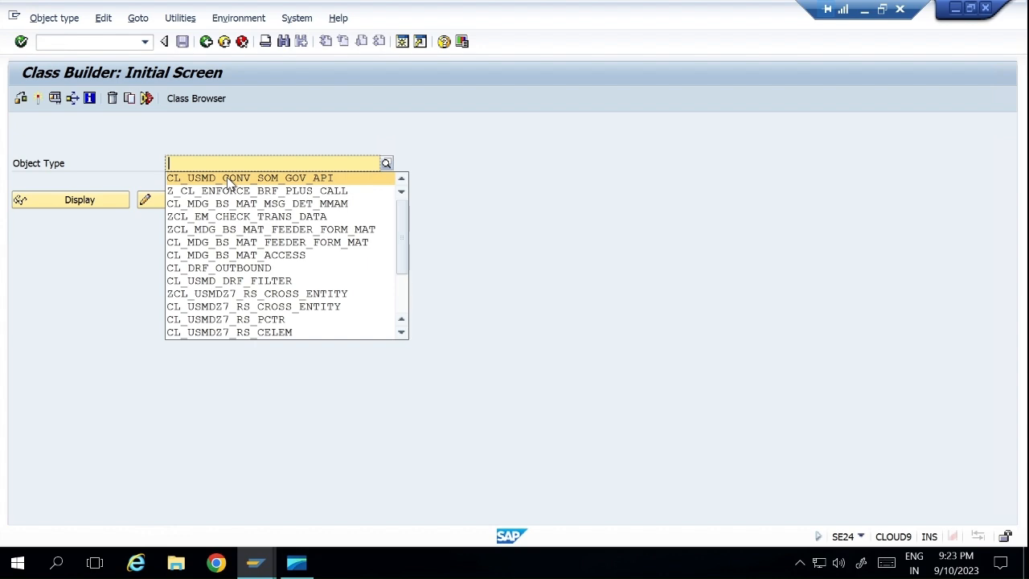
pyautogui.click(230, 184)
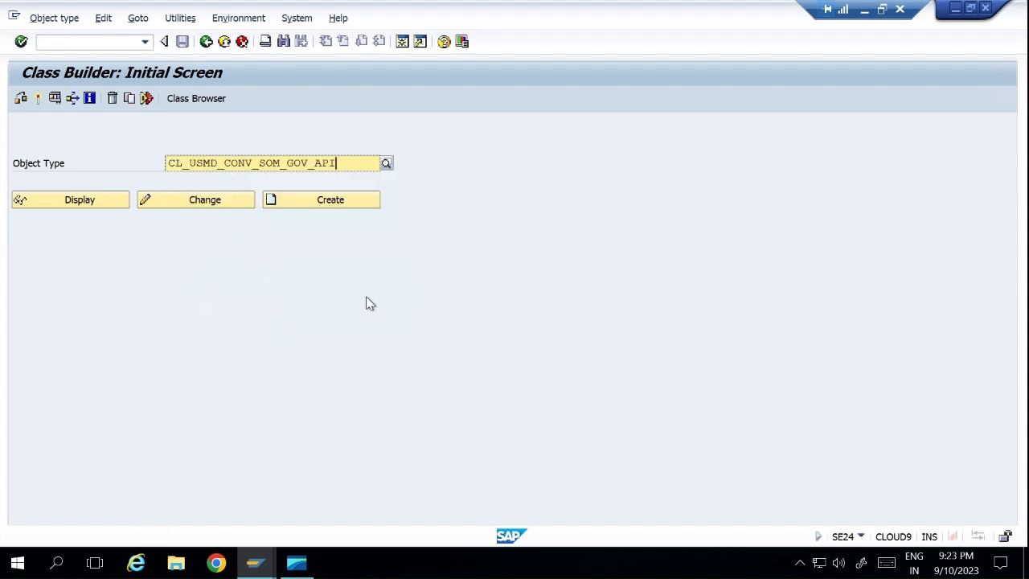
pyautogui.click(92, 200)
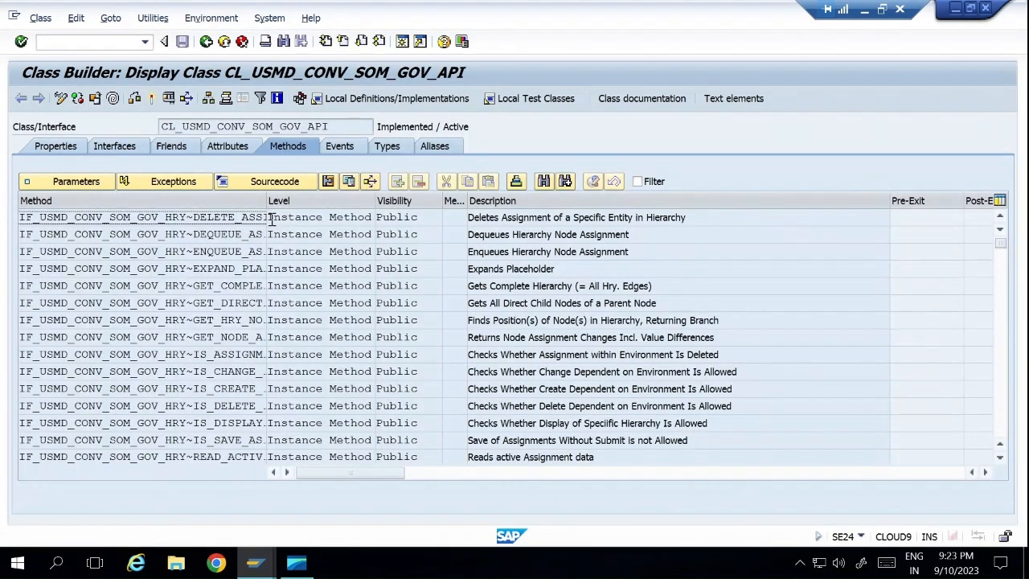
pyautogui.moveTo(267, 201); pyautogui.dragTo(364, 203)
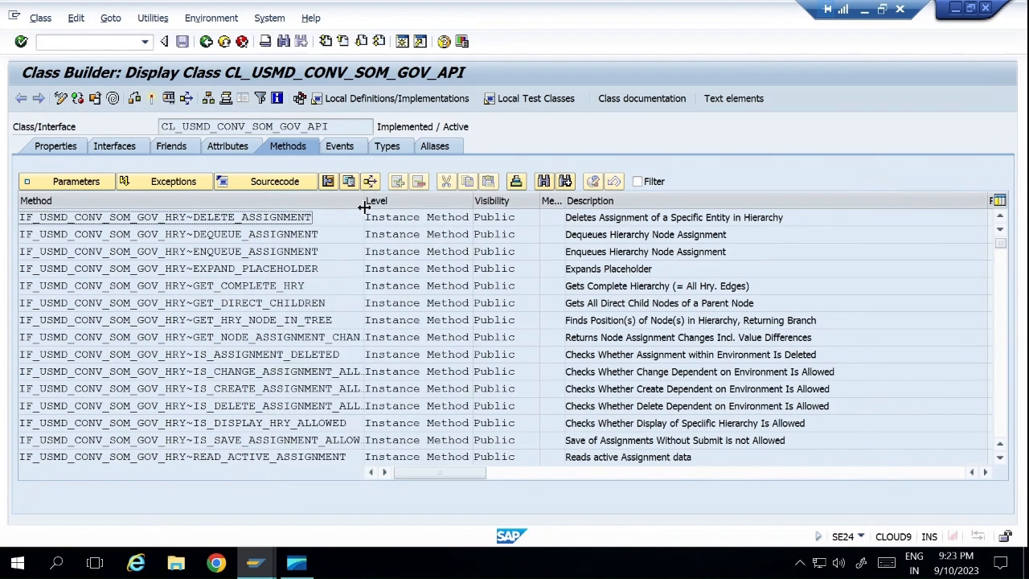
pyautogui.moveTo(1001, 245); pyautogui.dragTo(1000, 344)
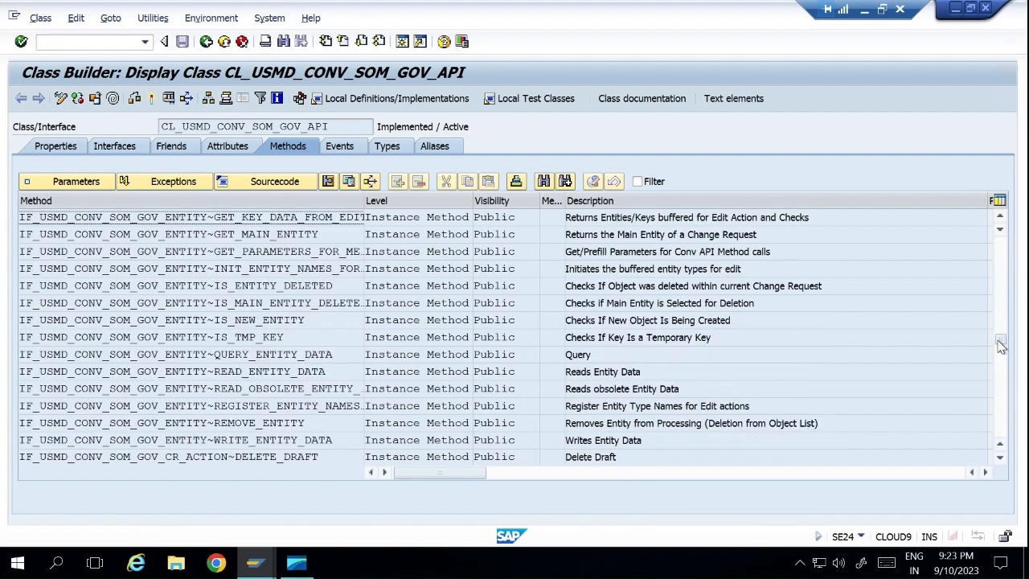